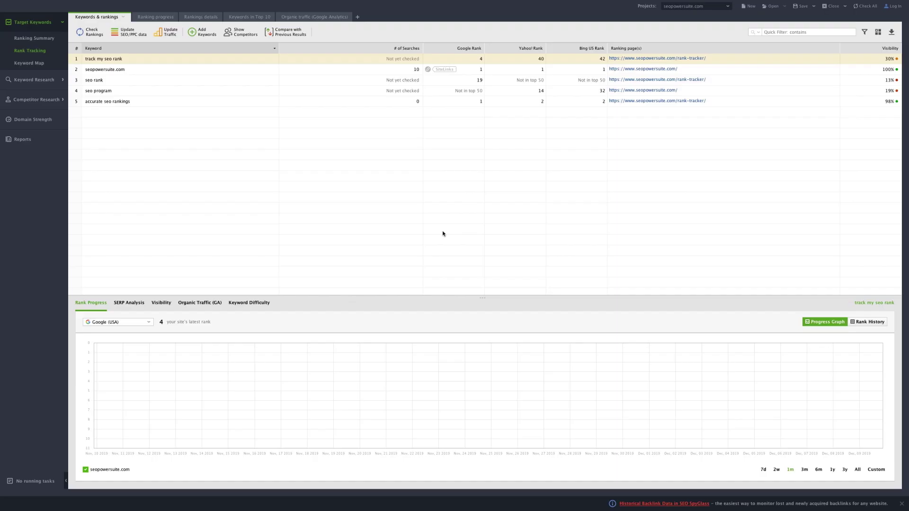
left_click(51, 95)
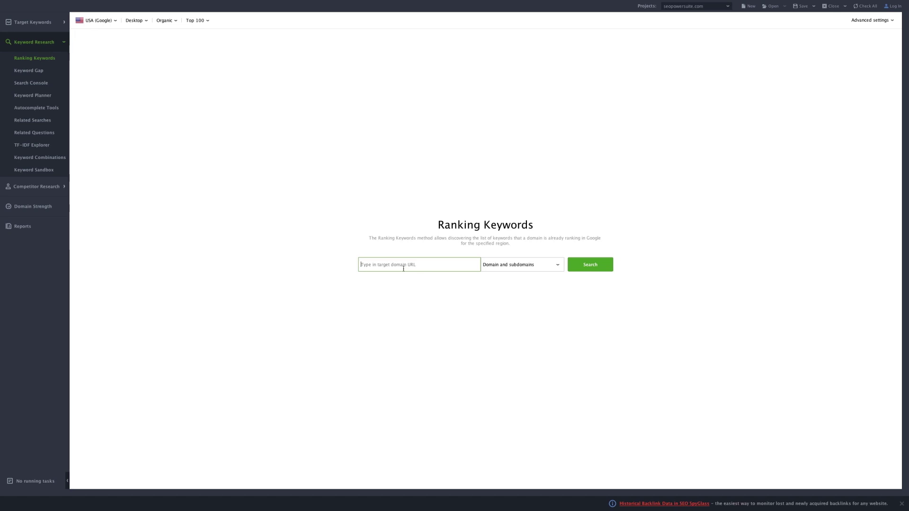
type("https://www.link-assistant.com/")
left_click(589, 269)
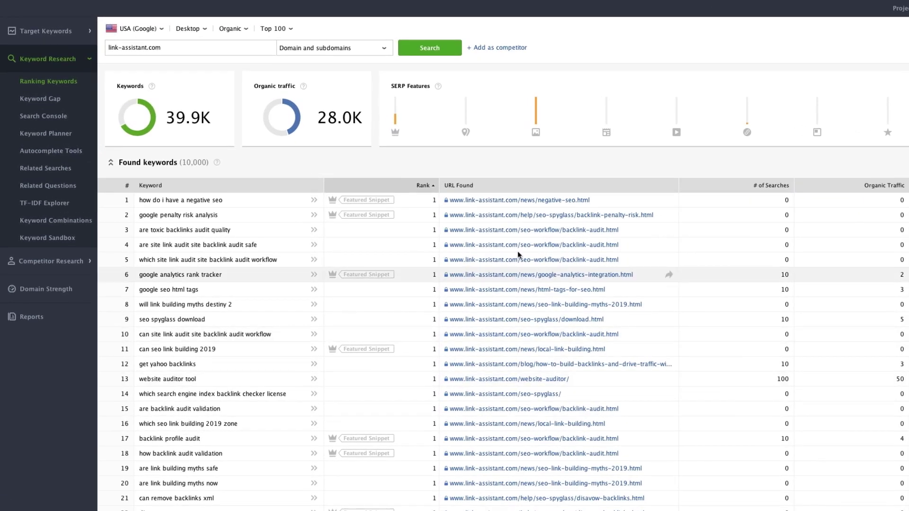
Step: Confirm the search settings stay at USA, Desktop and Organic results
left_click(162, 26)
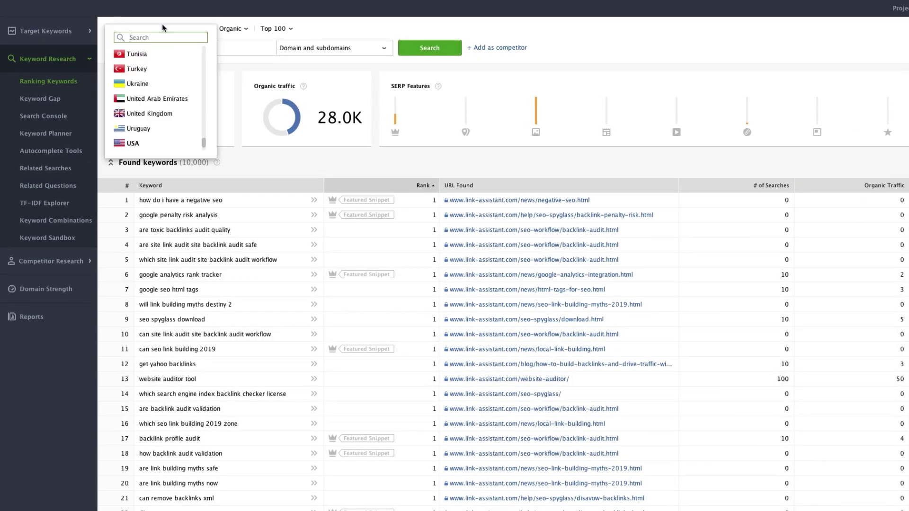
left_click(162, 26)
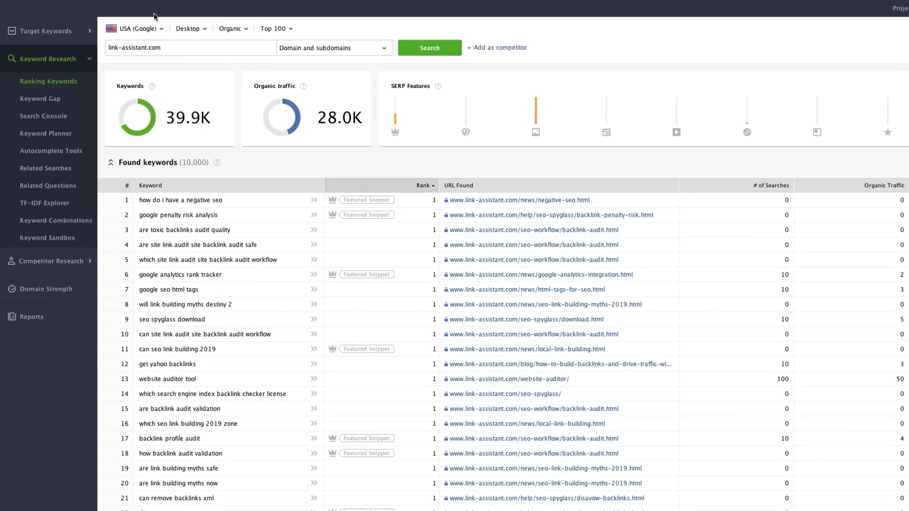
left_click(188, 28)
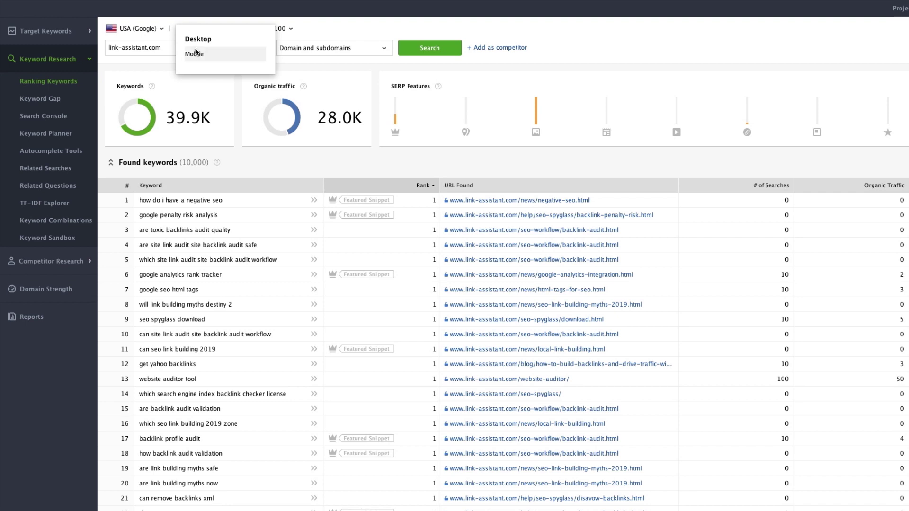
left_click(194, 38)
left_click(234, 30)
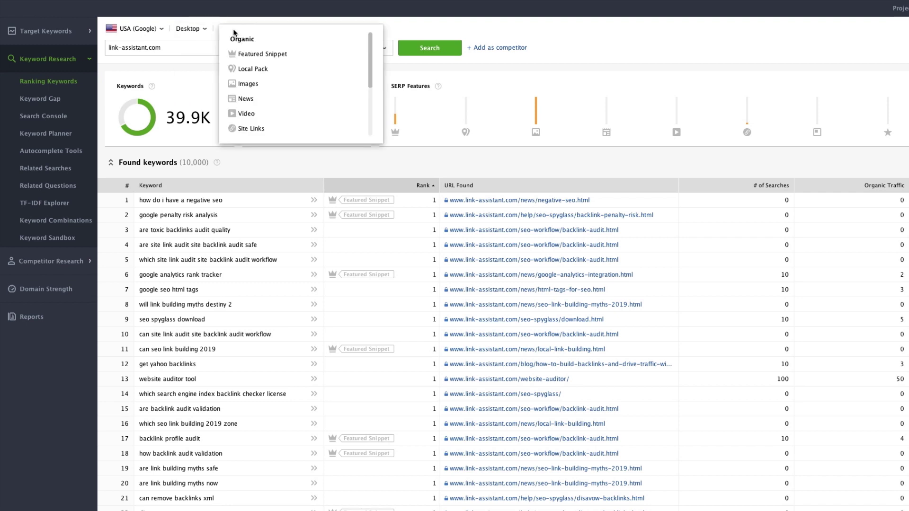
left_click(232, 17)
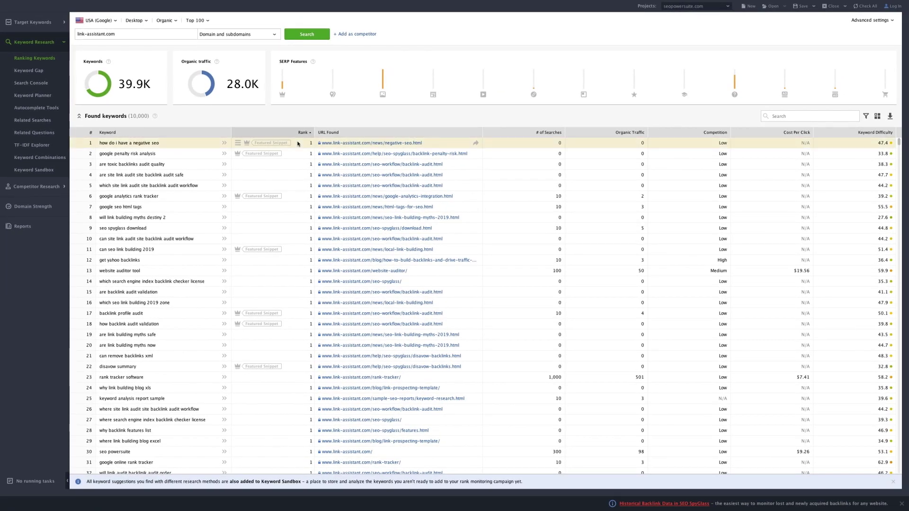
Step: View Google results for 'how do i have a negative seo', then select found keywords 4–10
left_click(238, 143)
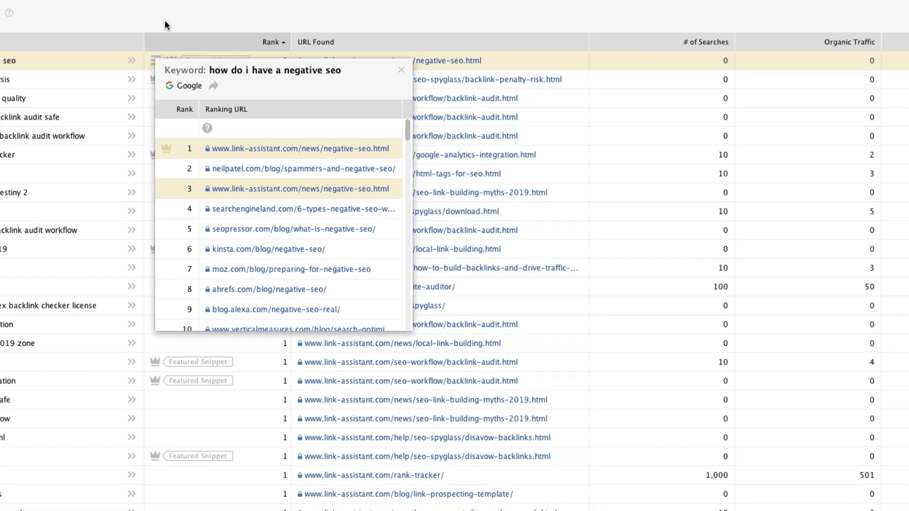
left_click(165, 24)
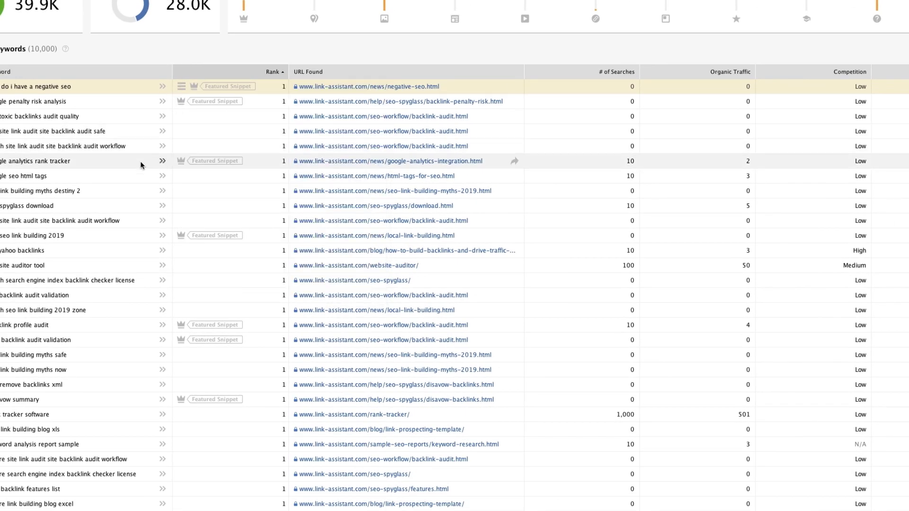
left_click(109, 131)
left_click(74, 226, "shift")
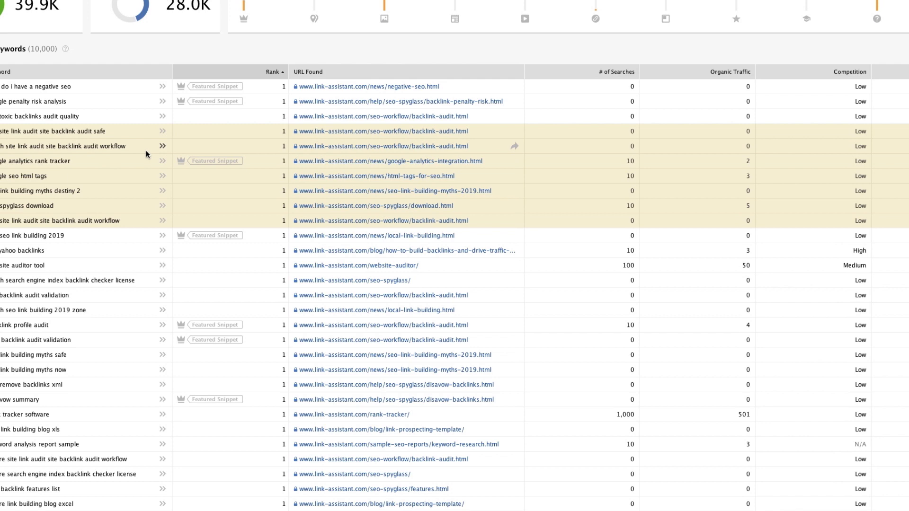
Step: Move keywords 4–10 to Rank Tracking in 5 URL-based groups and view the tracked list
right_click(224, 135)
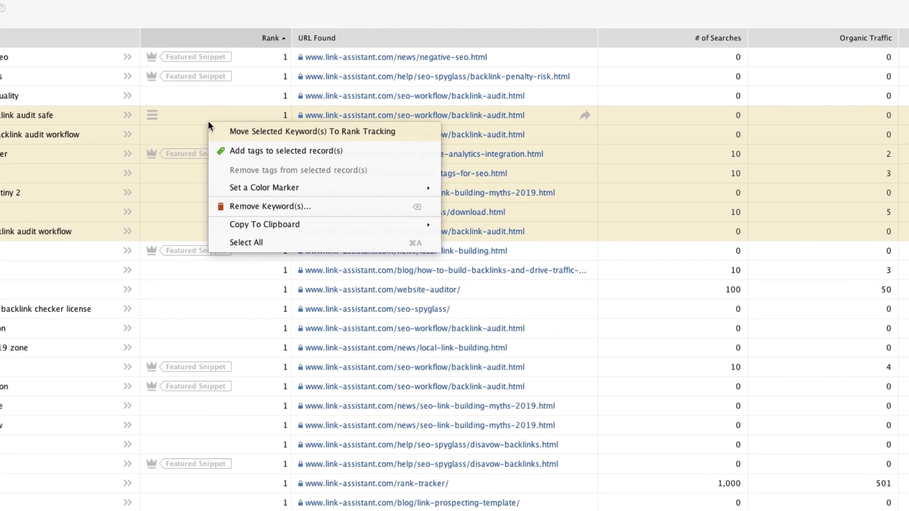
left_click(280, 133)
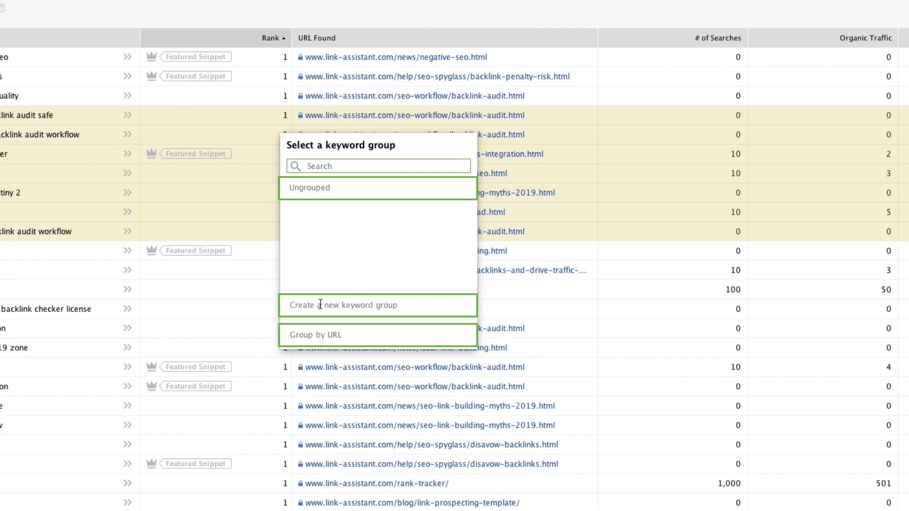
left_click(325, 333)
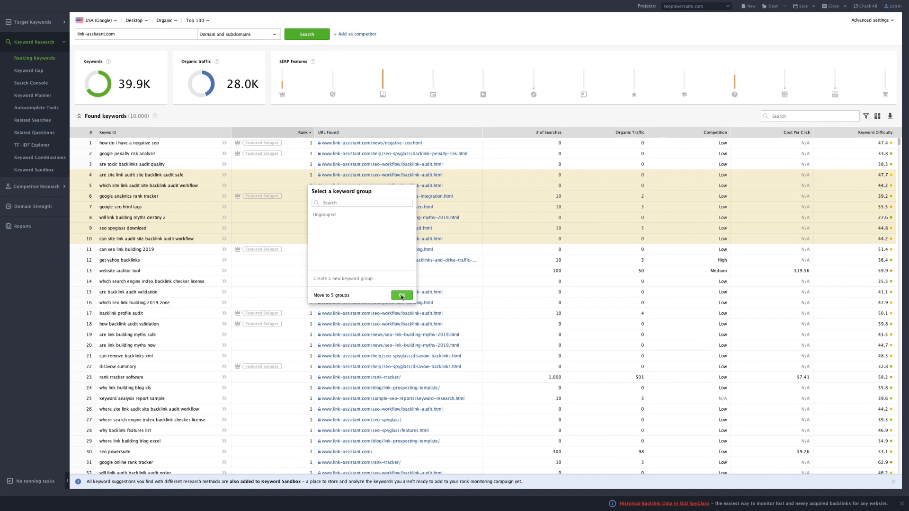
left_click(402, 296)
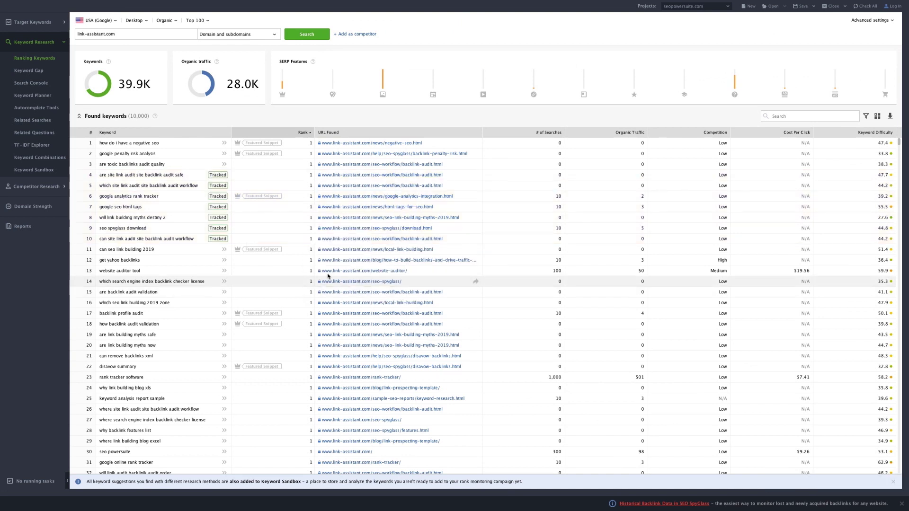
left_click(38, 27)
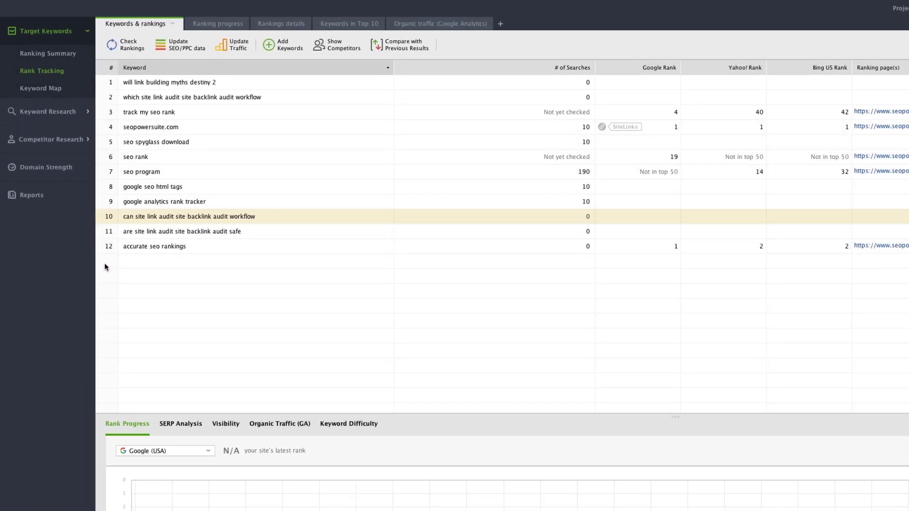
left_click(48, 111)
left_click(59, 81)
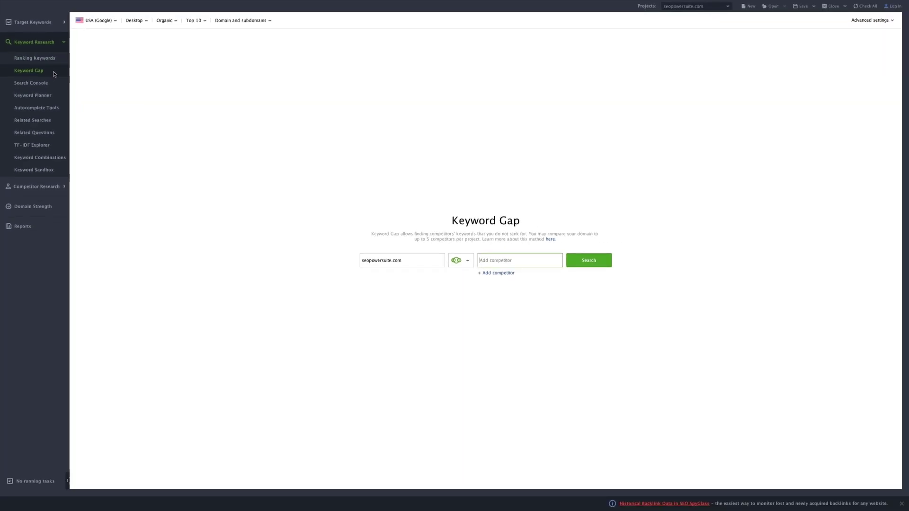
type("http://spyfu.com")
left_click(511, 273)
left_click(510, 273)
type("serpstat.com")
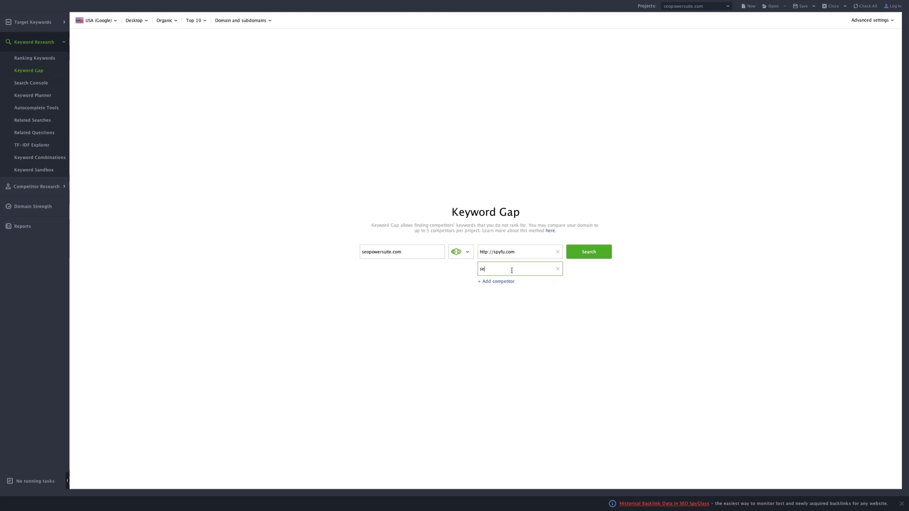
left_click(514, 277)
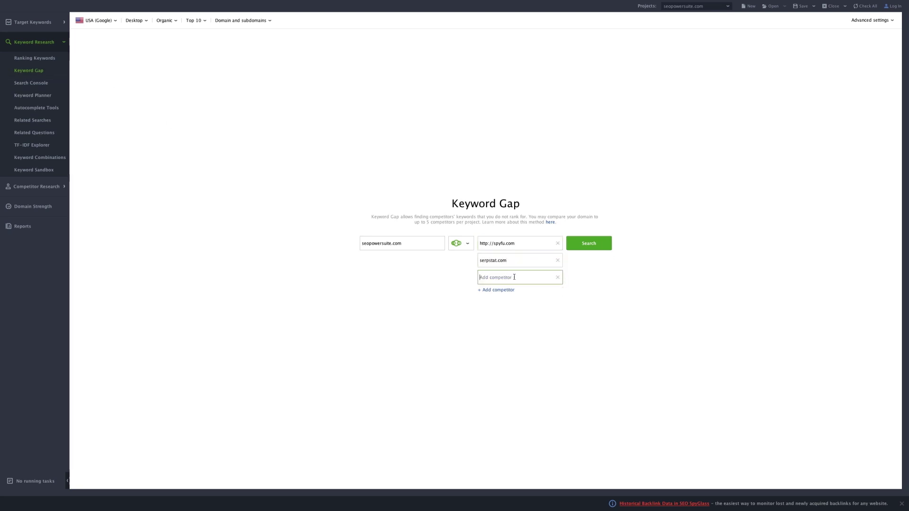
type("www.semrush.com")
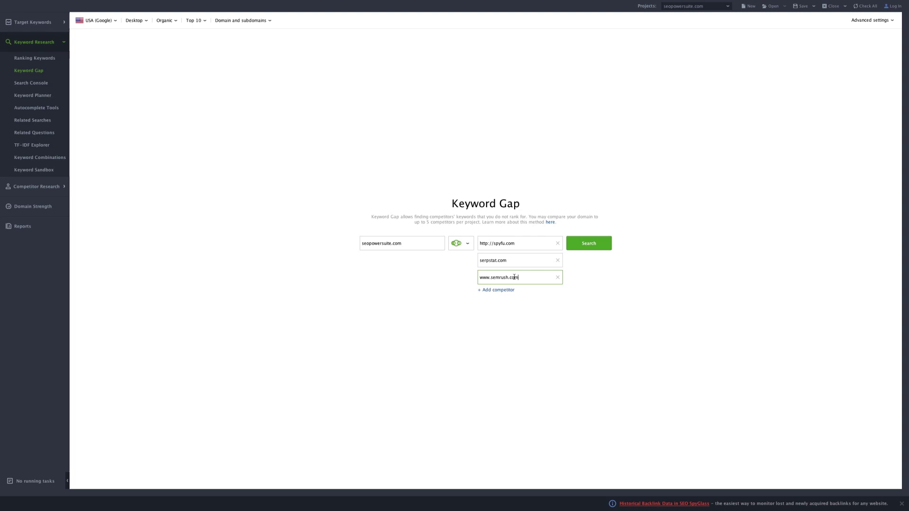
left_click(591, 245)
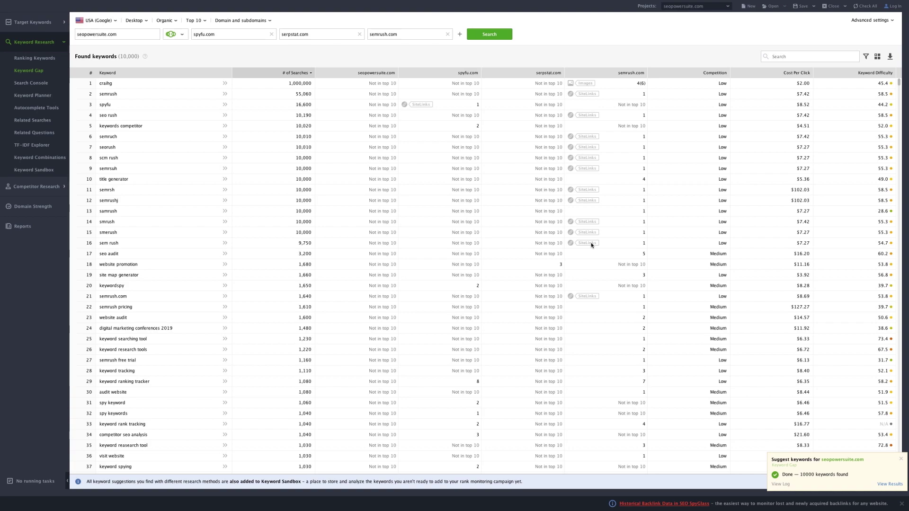
left_click_drag(900, 84, 904, 205)
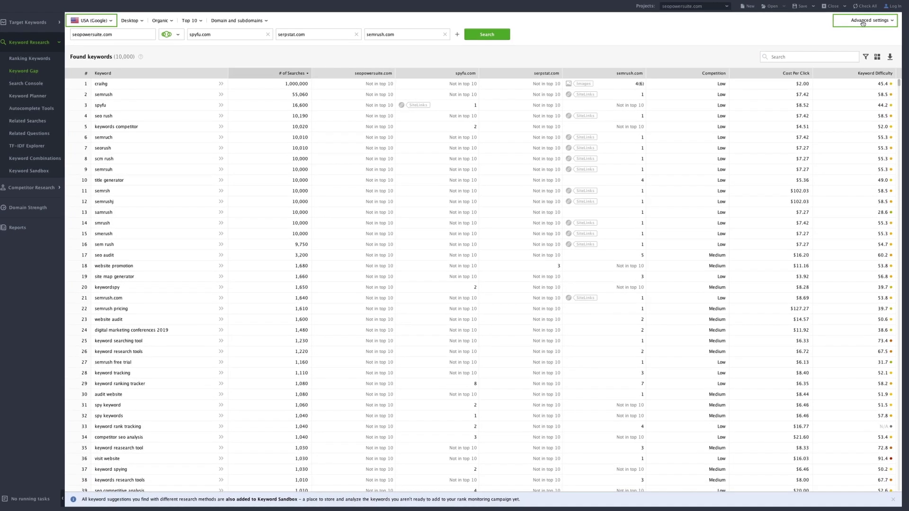
left_click(864, 22)
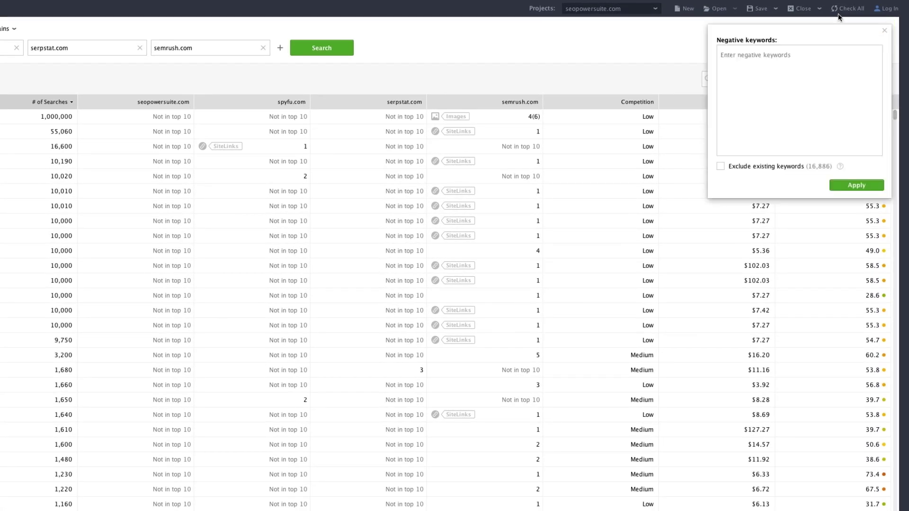
key("Escape")
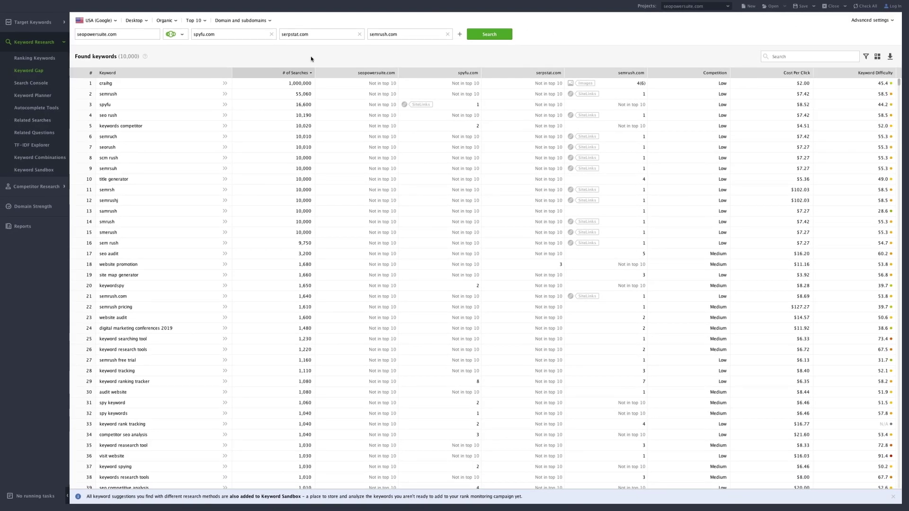
Step: Connect Google Search Console as the data source by signing in and allowing Rank Tracker access
left_click(52, 86)
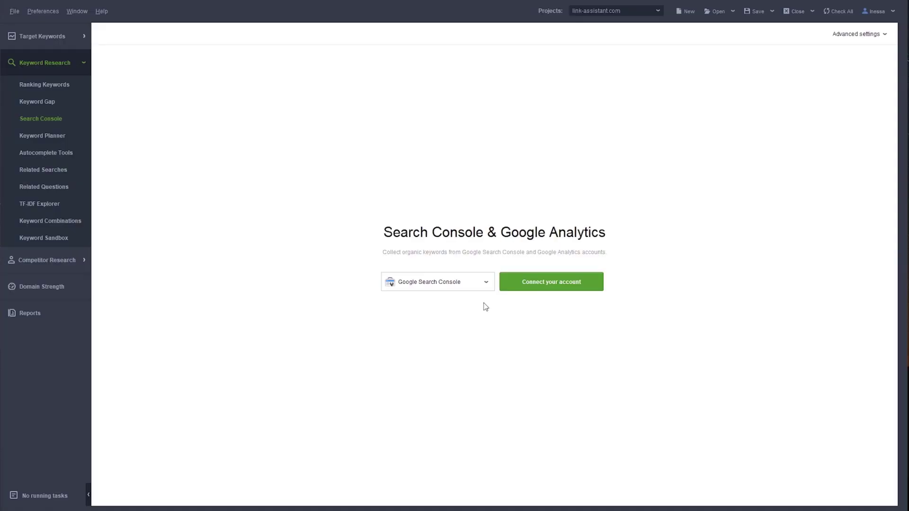
left_click(481, 283)
left_click(474, 293)
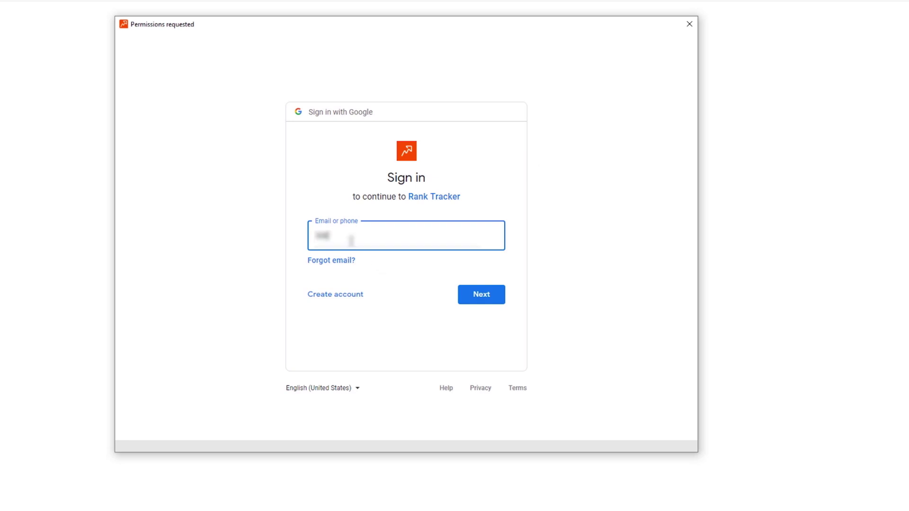
key("Return")
type("**********")
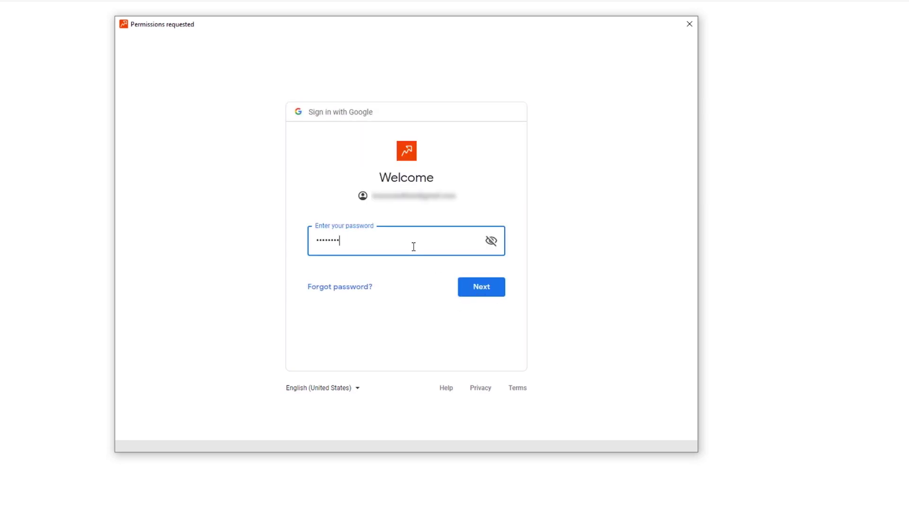
left_click(476, 291)
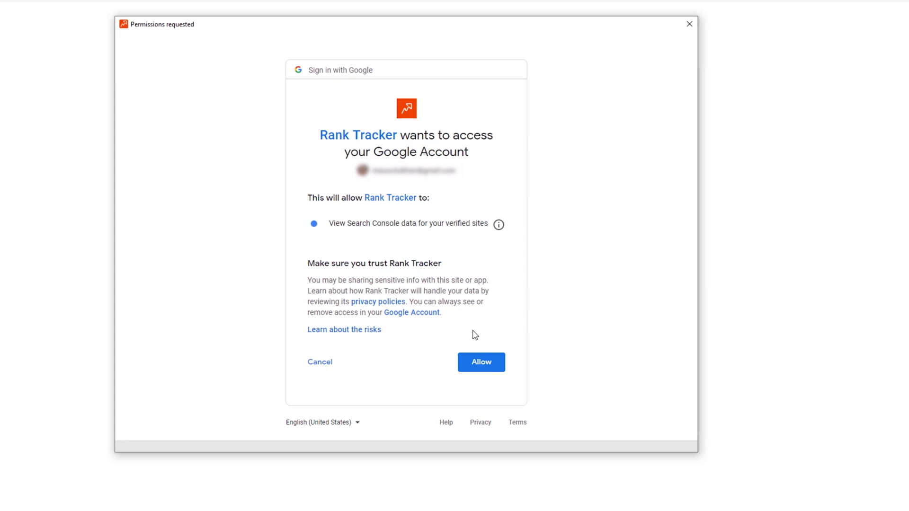
left_click(482, 362)
Step: Confirm the link-assistant.com property and account settings, then collect its 11,428 organic keywords
left_click(457, 298)
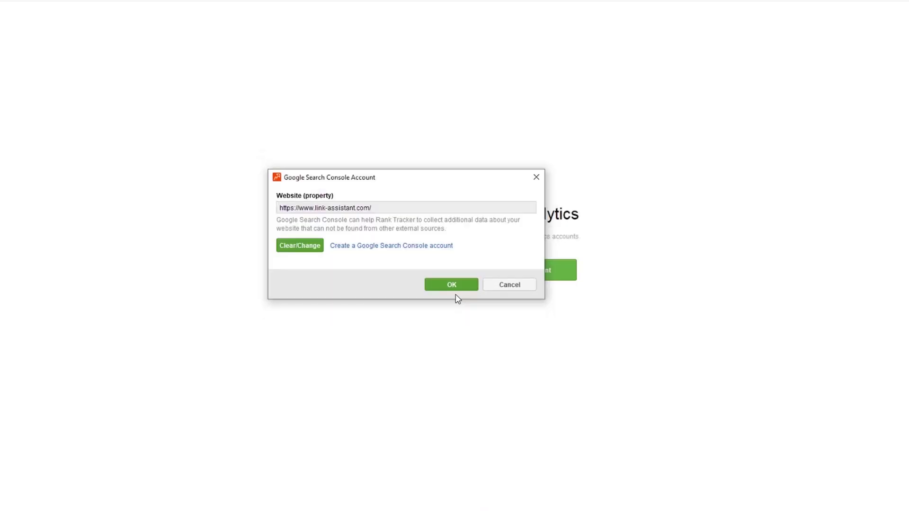
left_click(458, 288)
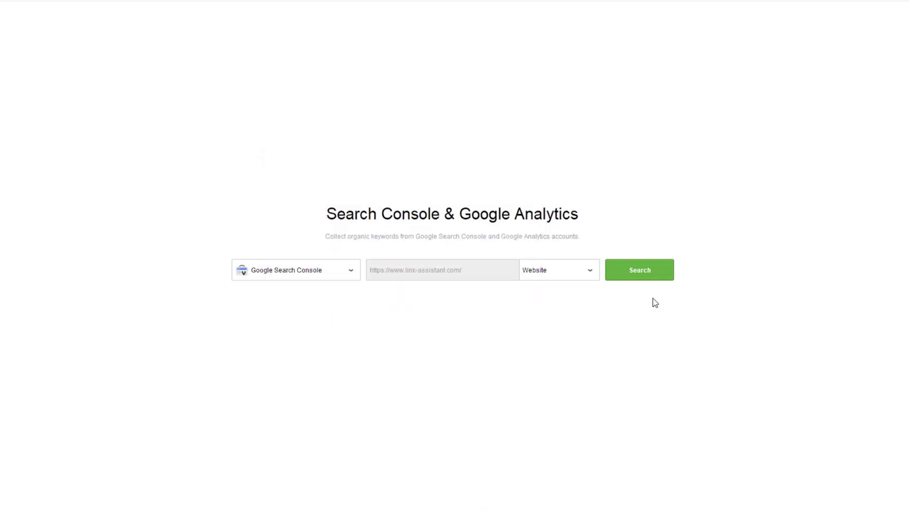
left_click(660, 277)
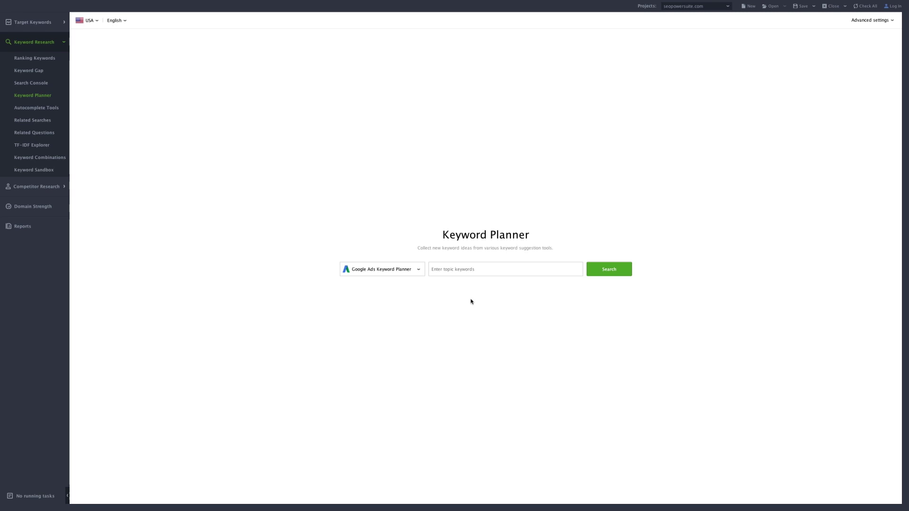
Step: Get Keyword Planner ideas for 'social media monitoring', finding 208 keywords
type("social media monitoring")
left_click(607, 268)
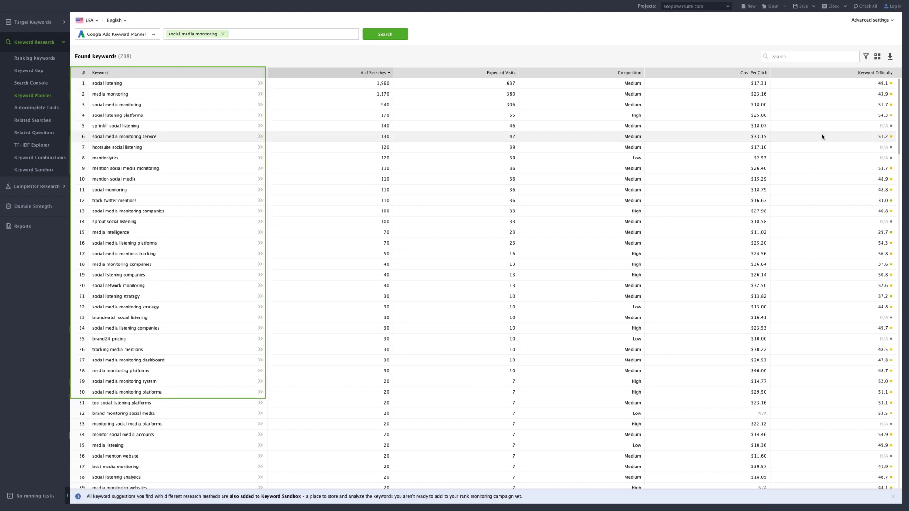
left_click(57, 108)
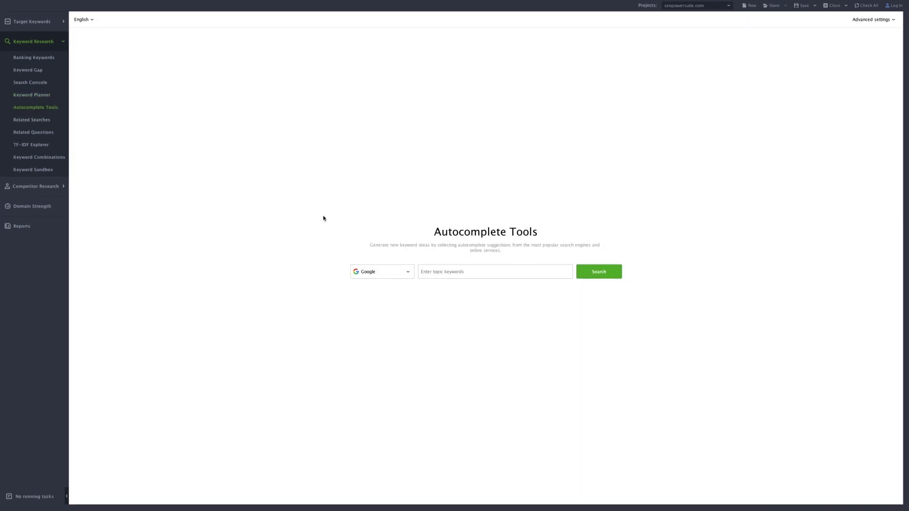
Step: Collect Google autocomplete suggestions for 'seo tool', yielding 232 keywords
left_click(405, 272)
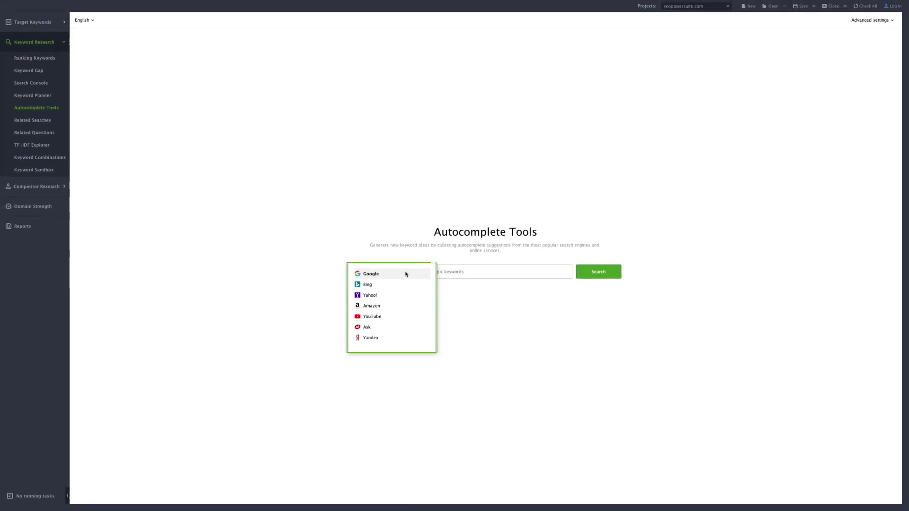
left_click(405, 273)
type("Seo ")
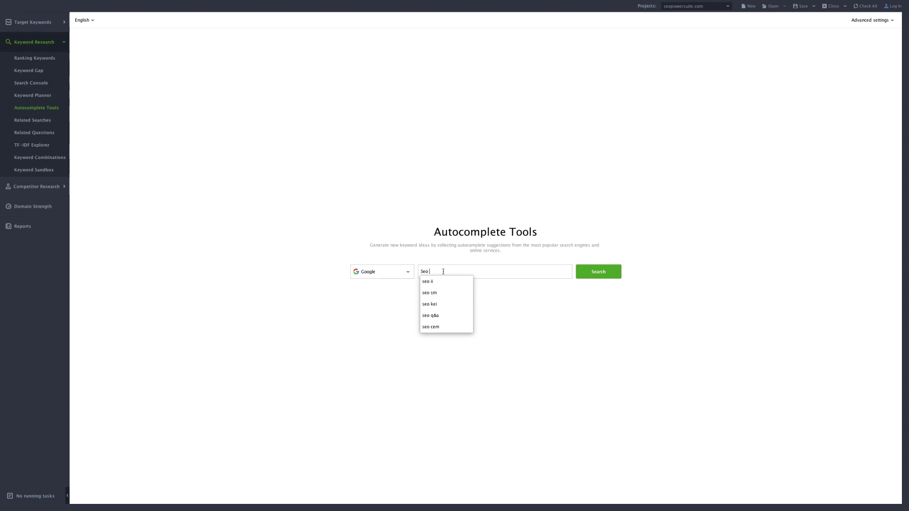
type("tool")
left_click(456, 282)
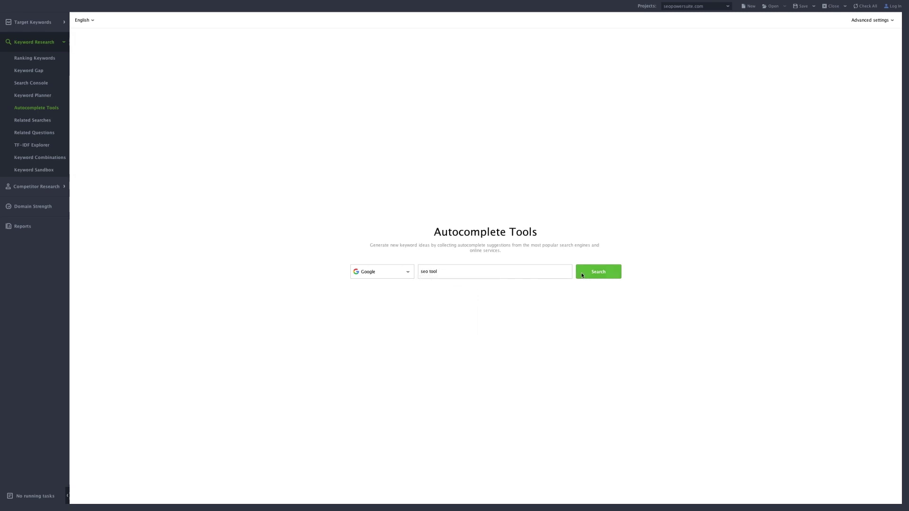
left_click(595, 271)
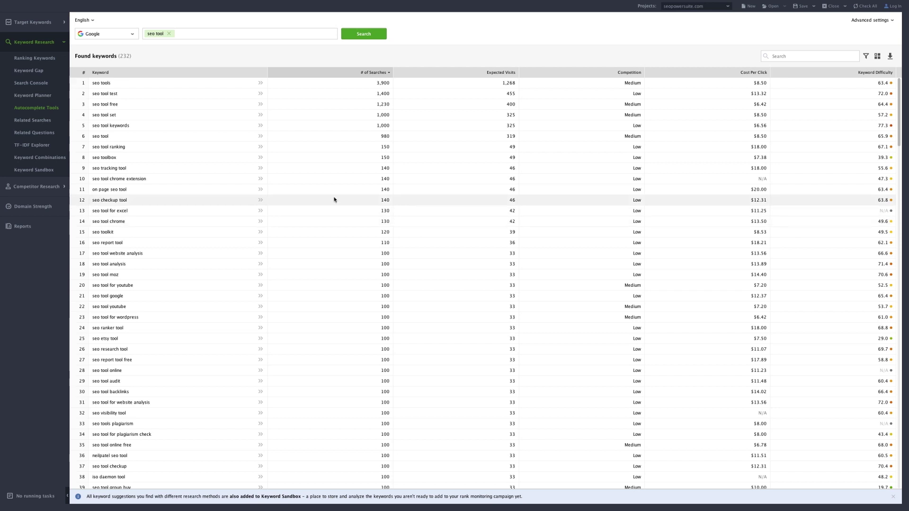
Step: Run Google Related Searches for 'SEO Tools', finding 58 keywords led by 'keyword tool'
left_click(37, 120)
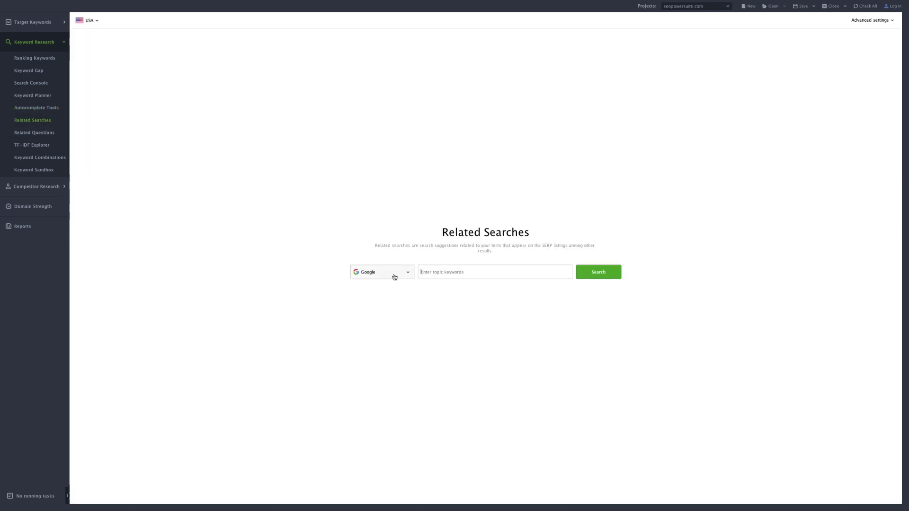
left_click(408, 272)
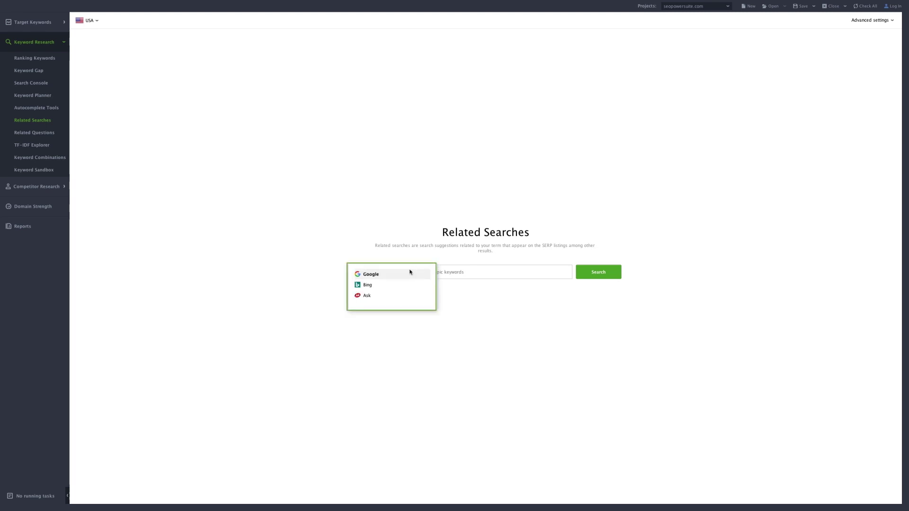
left_click(455, 273)
type("SEO Tools")
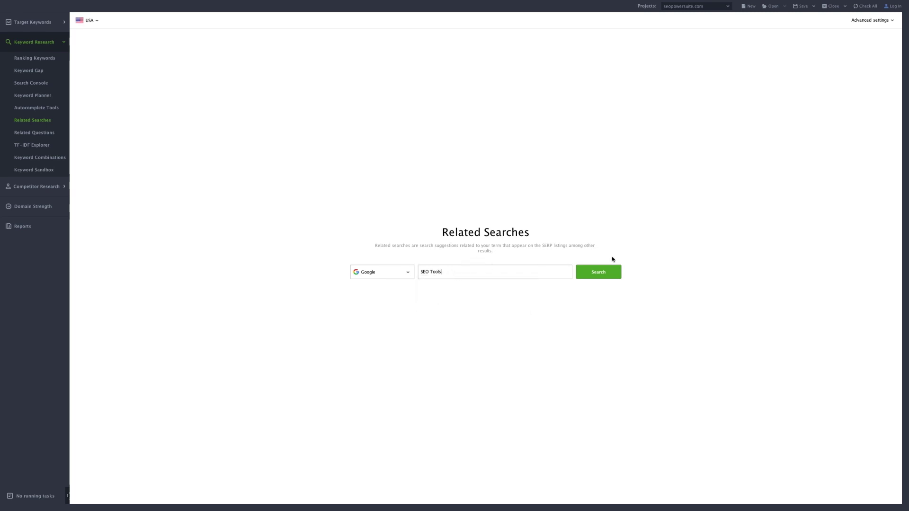
left_click(598, 272)
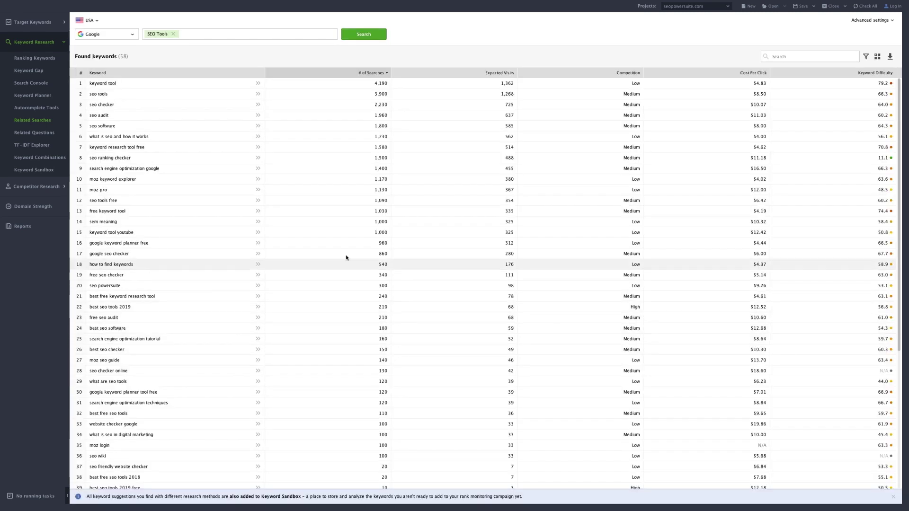
Step: Search Questions Autocomplete for 'SEO tool' questions, returning 334 keywords
left_click(53, 133)
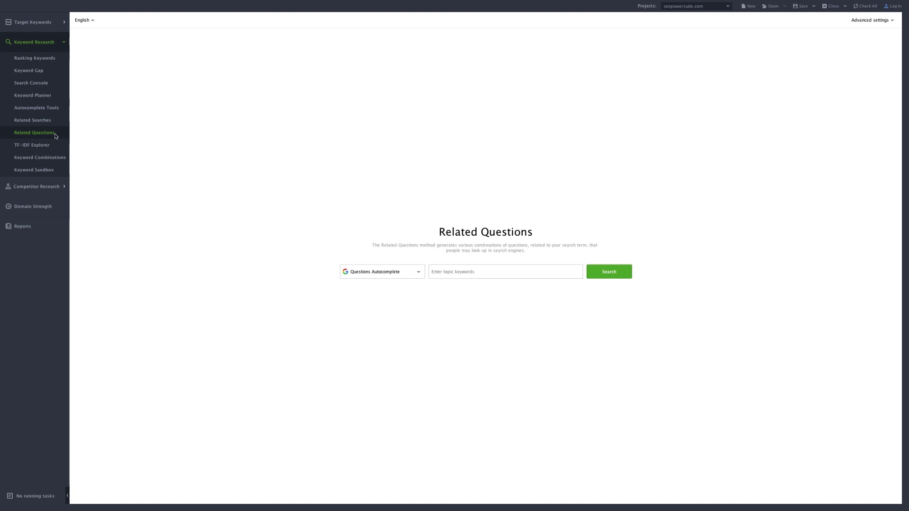
left_click(420, 276)
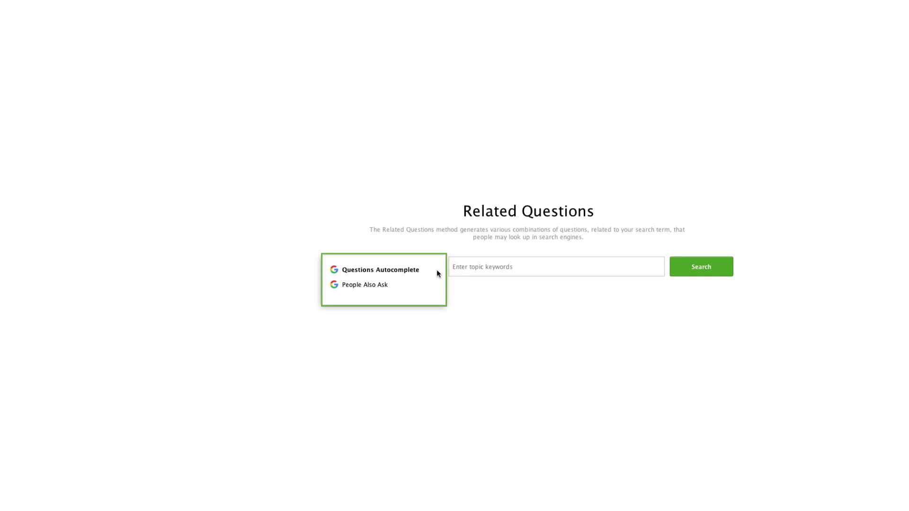
left_click(436, 273)
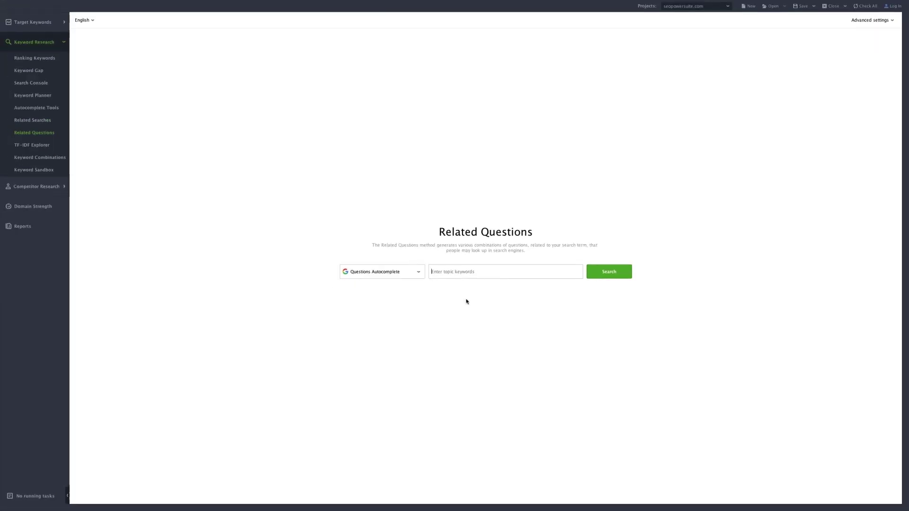
type("SEO tool")
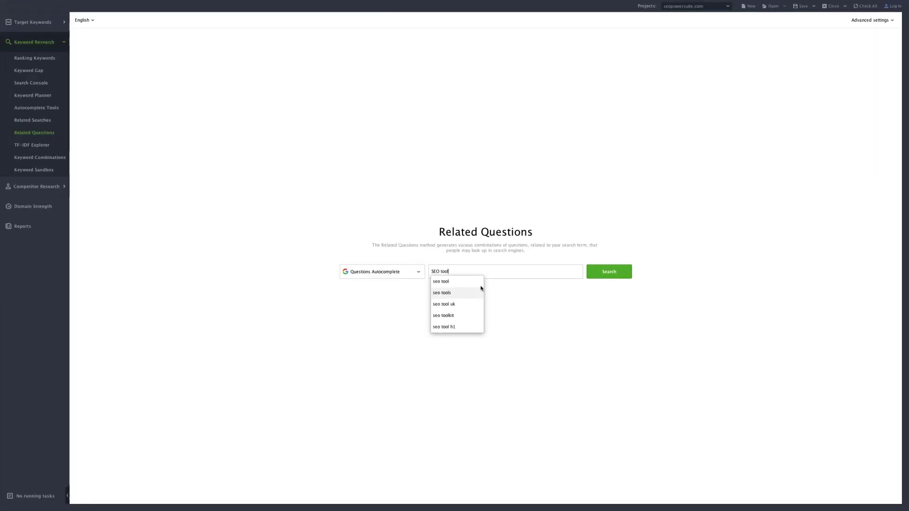
left_click(602, 272)
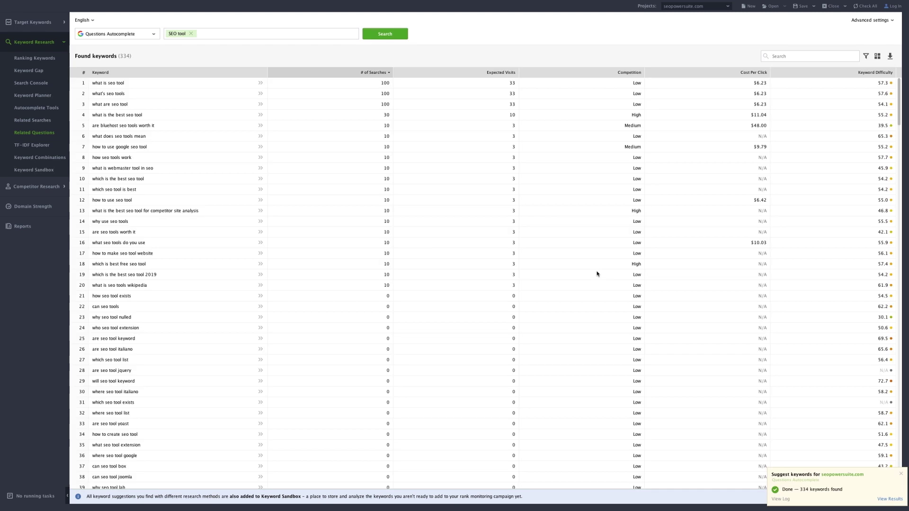
Step: Run TF-IDF Explorer on 'SEO tool', finding 380 keywords topped by 'seo' at 0.55
left_click(43, 150)
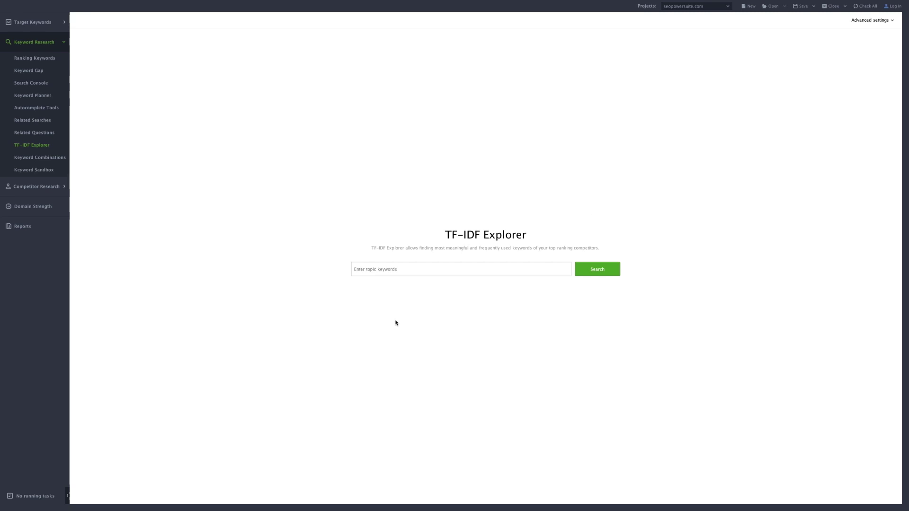
type("SEO tool")
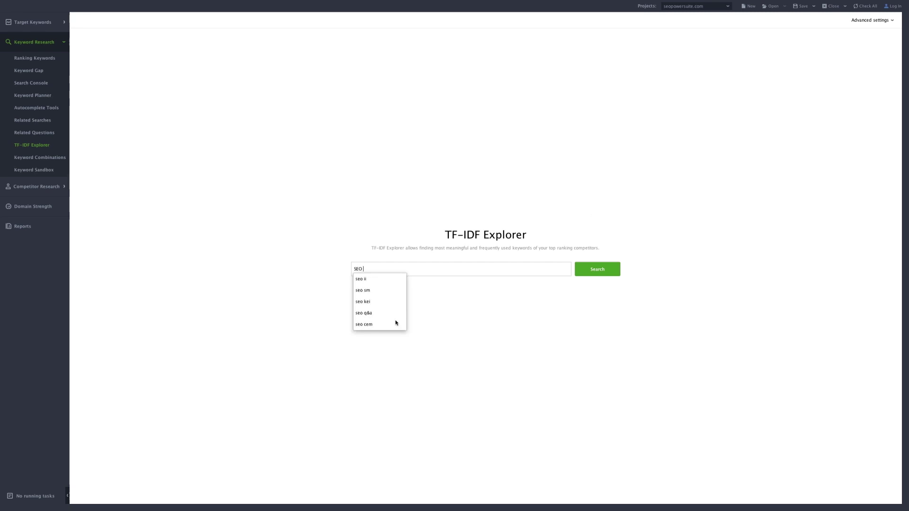
left_click(589, 270)
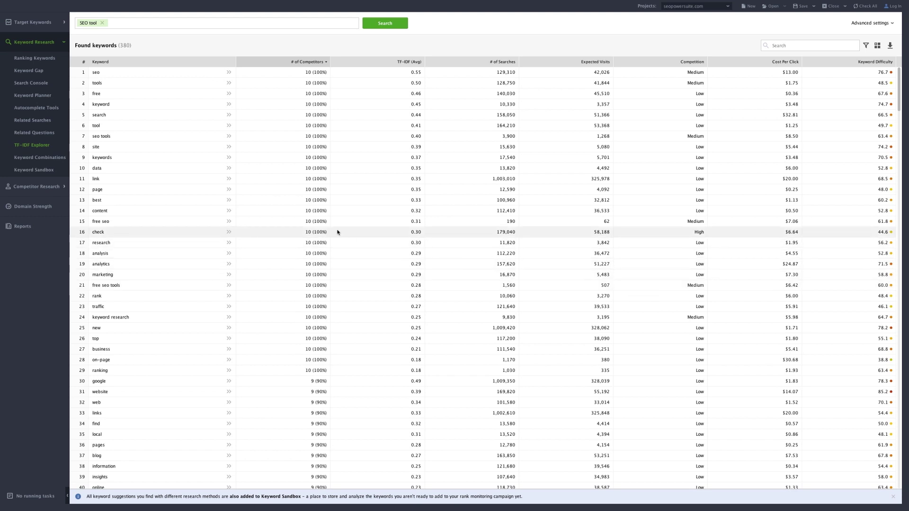
Step: Switch to the Keyword Combinations research tool, leaving Word Mixer selected as the method
left_click(41, 157)
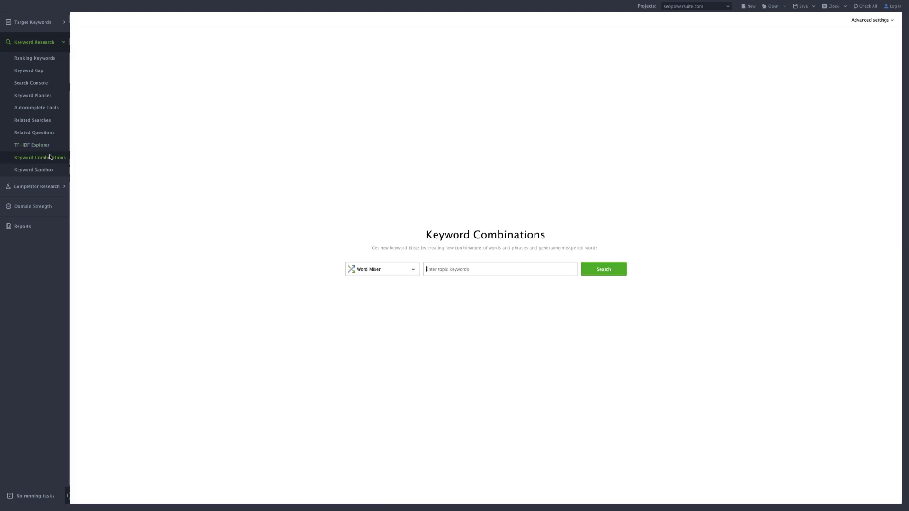
left_click(412, 269)
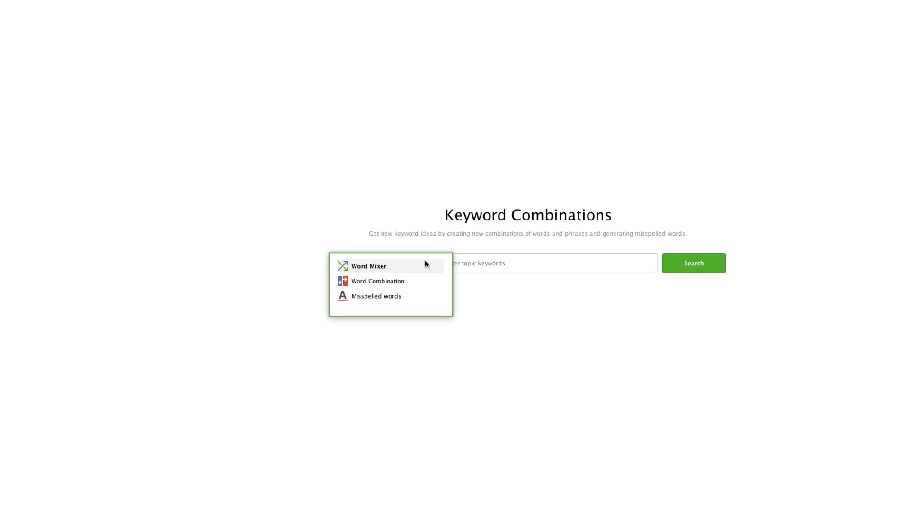
left_click(321, 225)
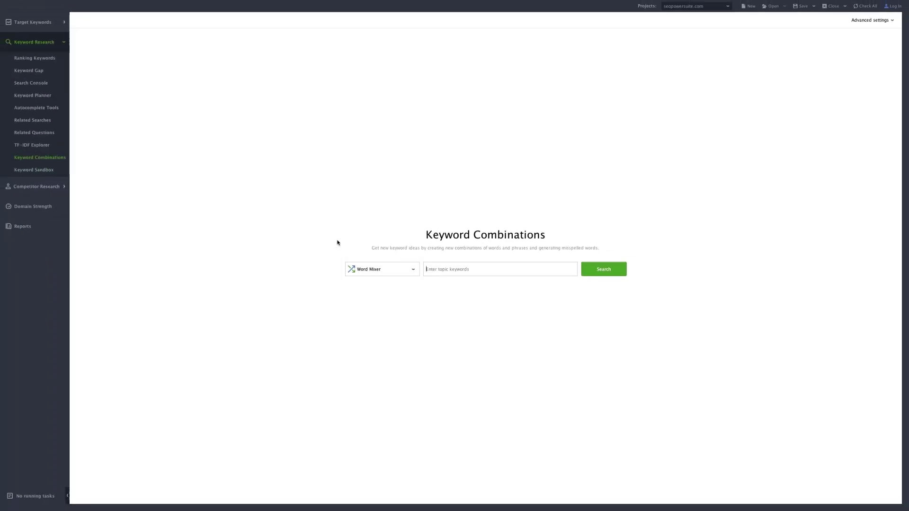
Step: Show Keyword Sandbox and browse its 17,936 collected keywords totalling 19.2M searches
left_click(49, 173)
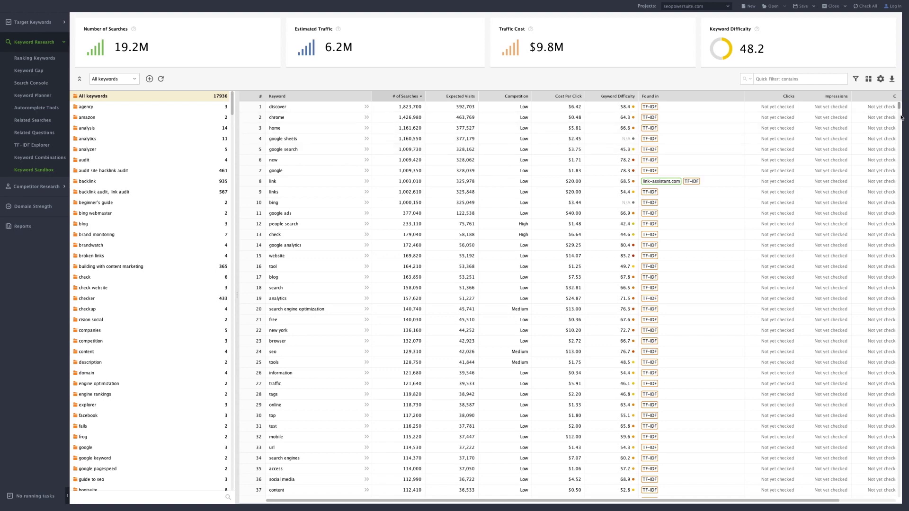
left_click_drag(900, 110, 892, 503)
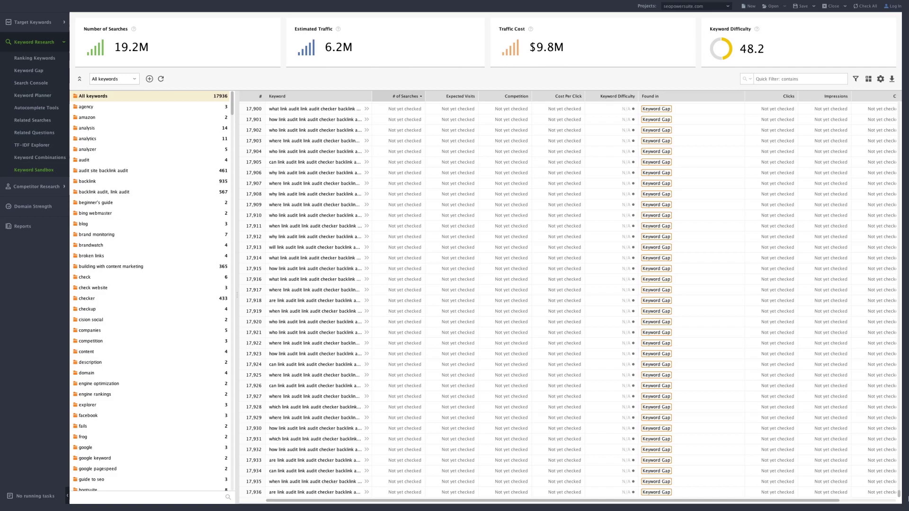